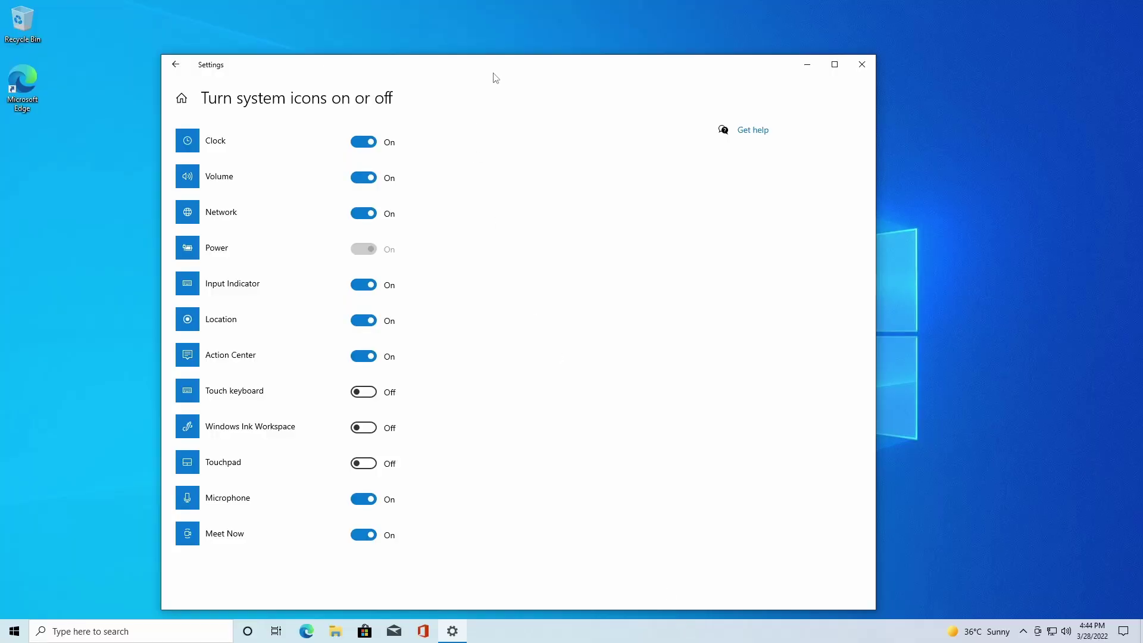
Drag the Settings window with the Turn system icons on or off page into position.
left_click_drag(492, 77, 538, 58)
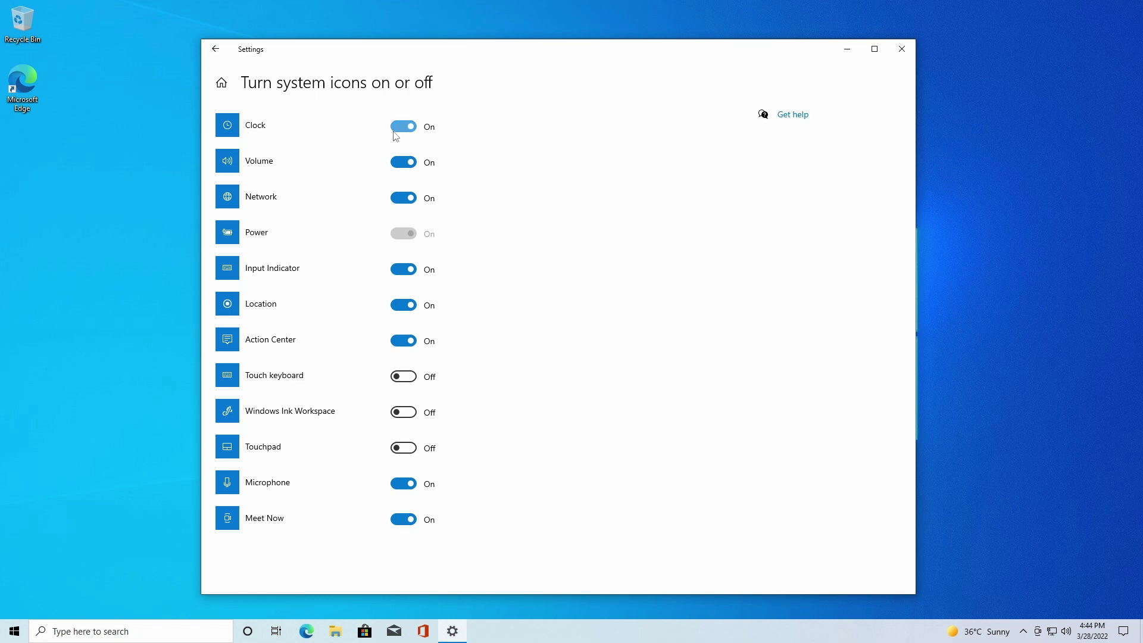
Turn the Clock system icon off to hide the taskbar time and date.
left_click(412, 132)
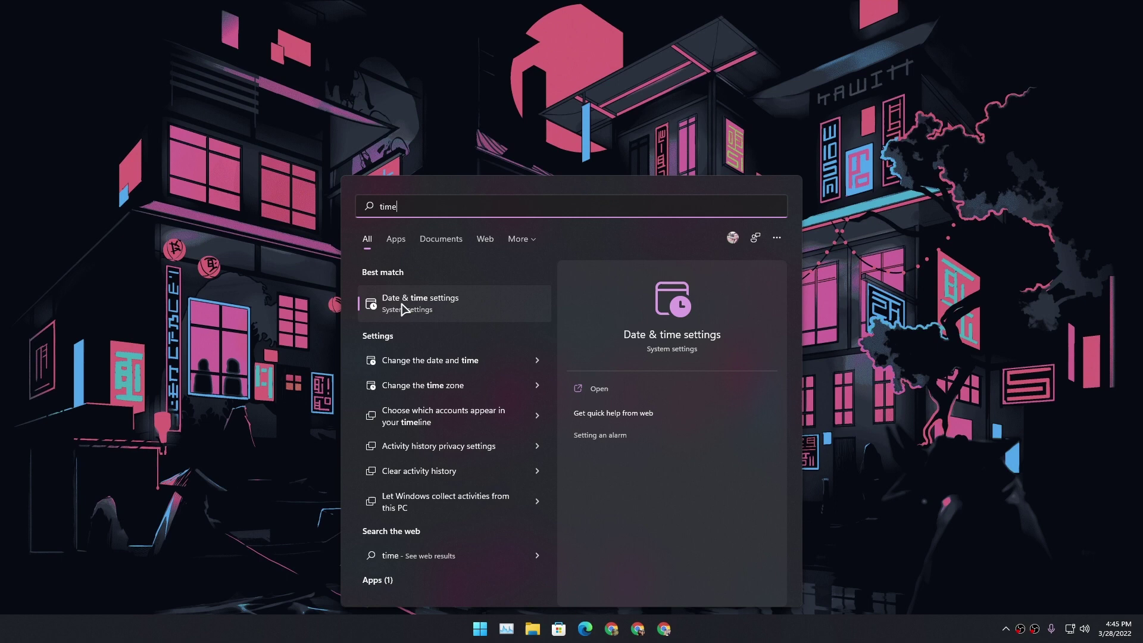
Open the classic Date and Time window from Date & time settings and centre it.
left_click(405, 307)
scroll(631, 351, "down", 6)
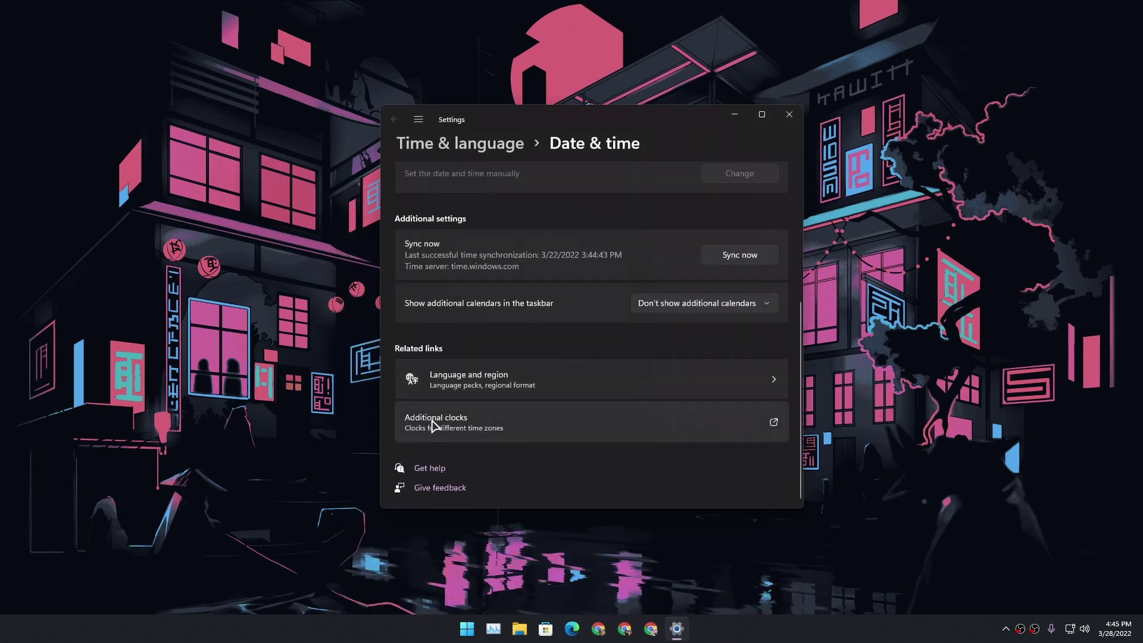
left_click(433, 425)
left_click_drag(187, 51, 519, 139)
Go through Change date and time and calendar settings to the Customize Format dialog.
left_click(408, 163)
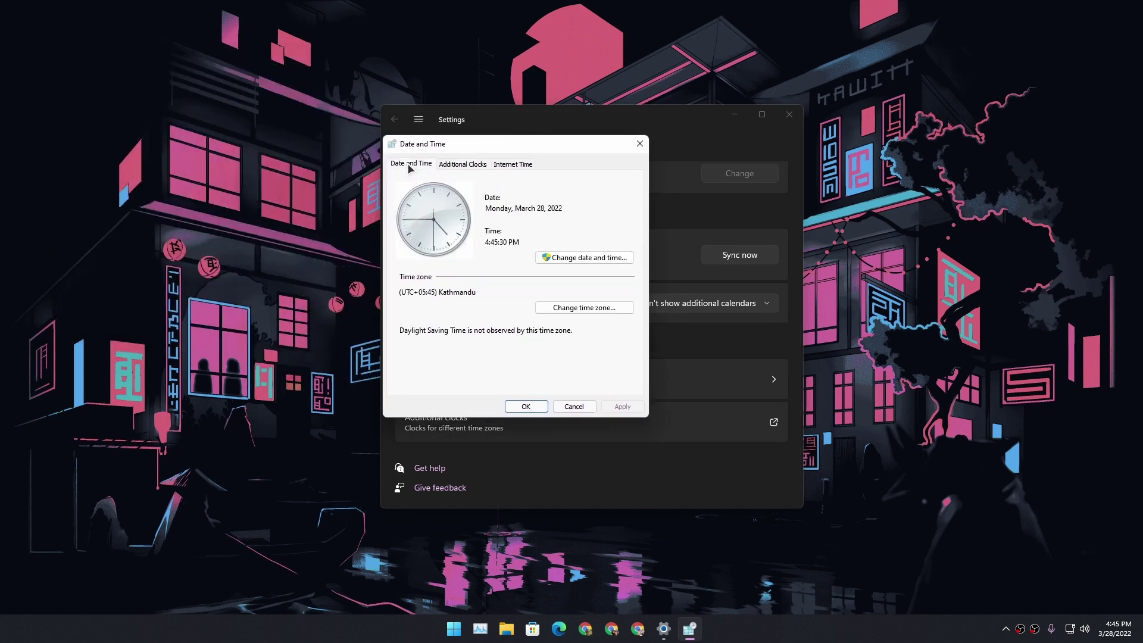
left_click(584, 260)
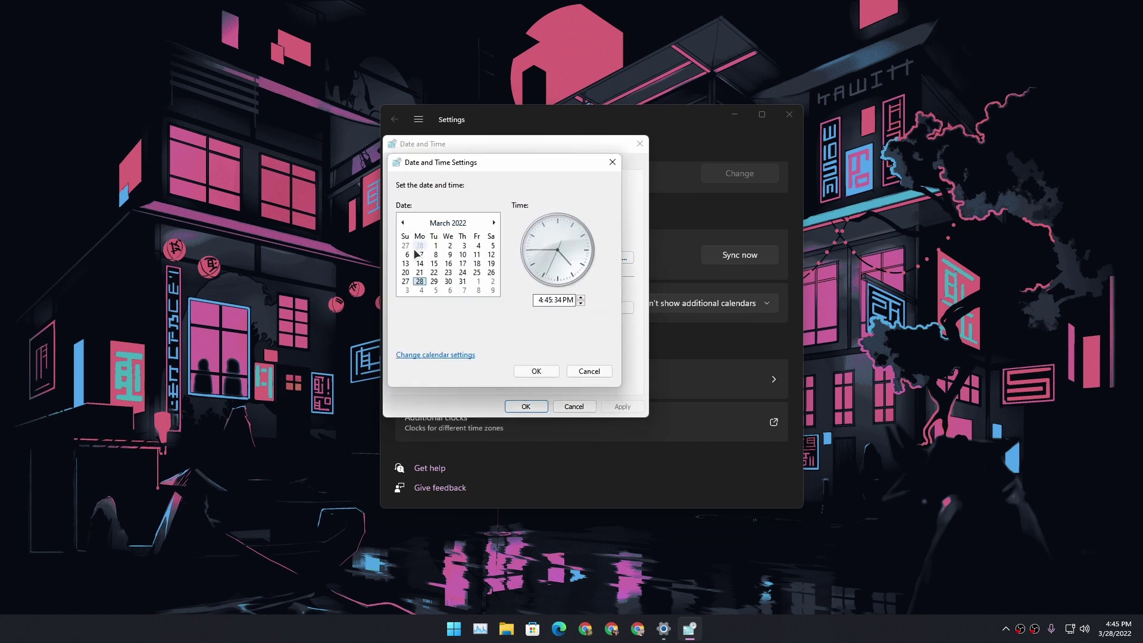
left_click(433, 356)
left_click_drag(198, 111, 487, 112)
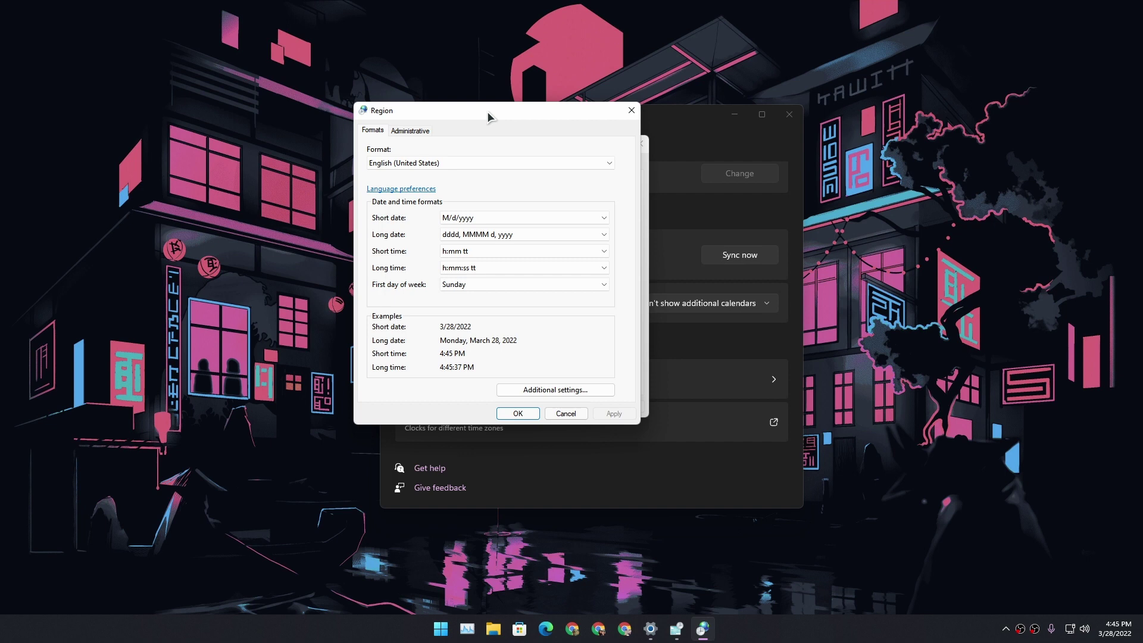
left_click(562, 393)
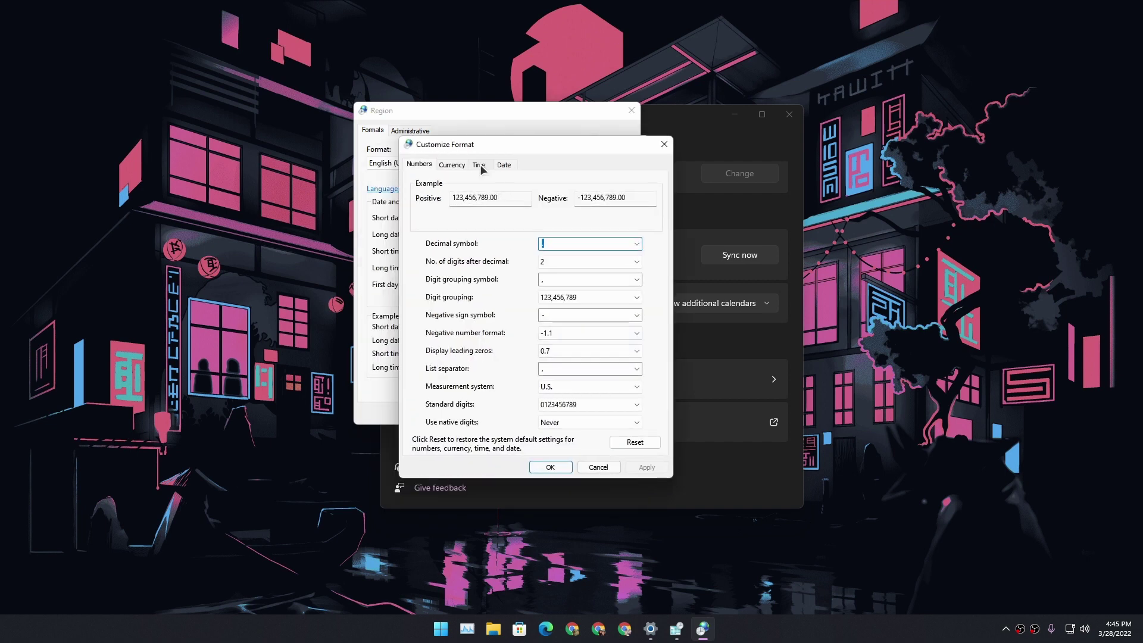
Check the Time and Date tabs, then place the cursor in the Short time box (h:mm tt).
left_click(480, 166)
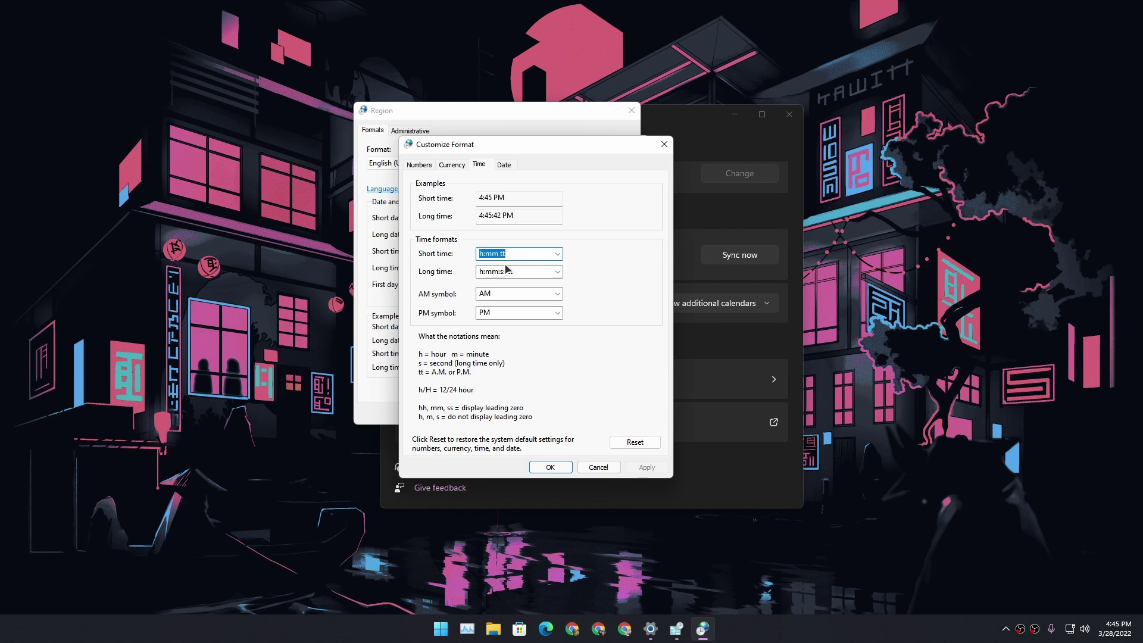
left_click(505, 165)
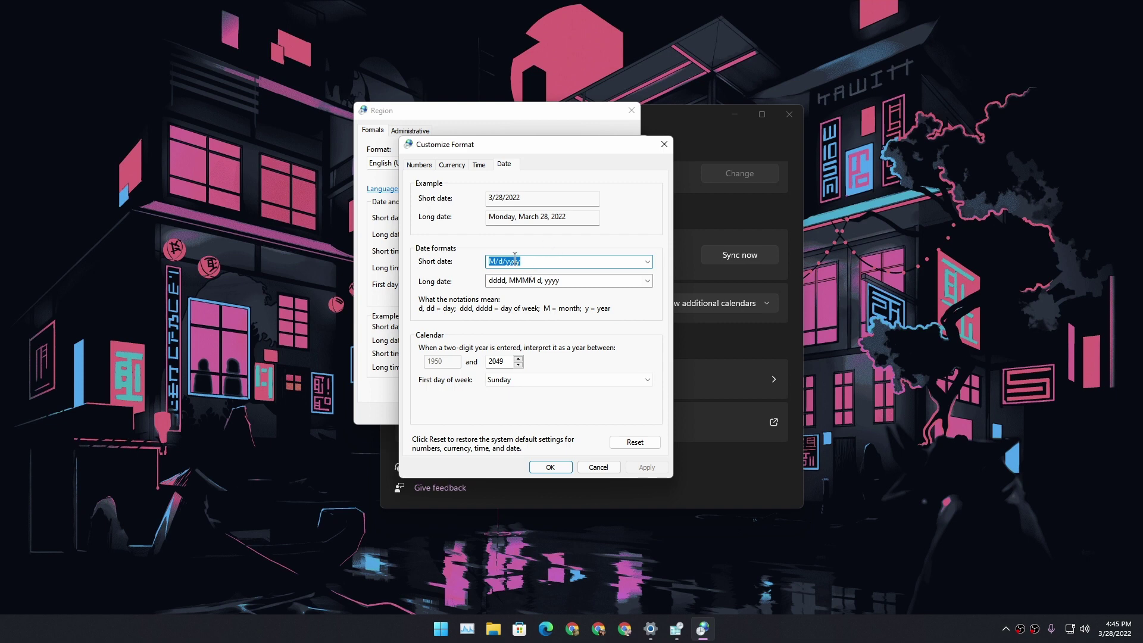
left_click(479, 166)
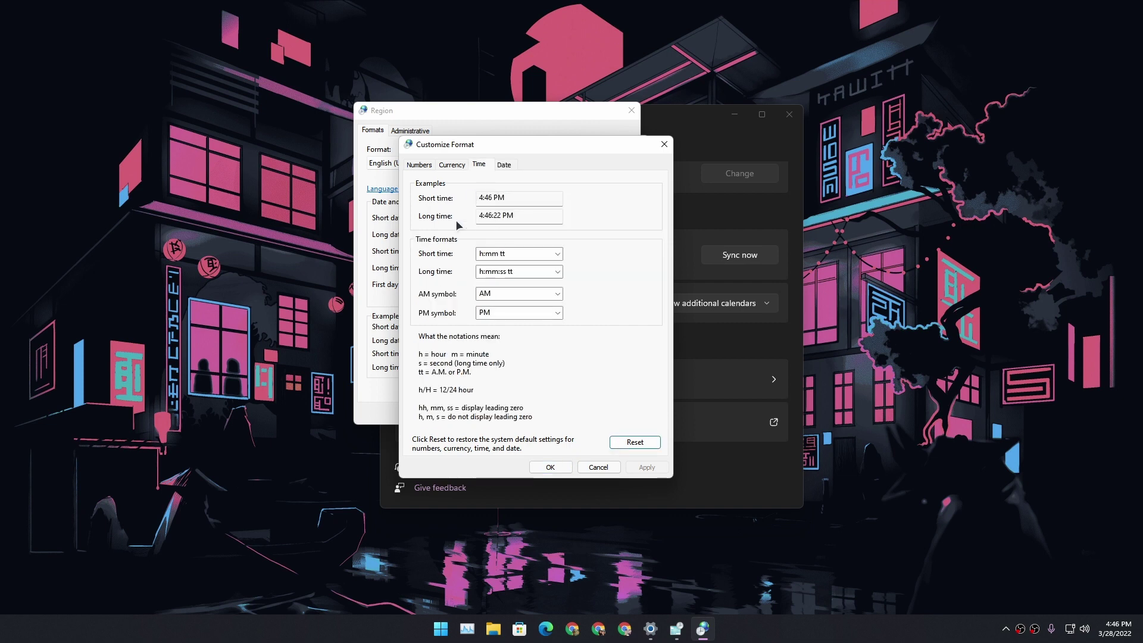
left_click(483, 254)
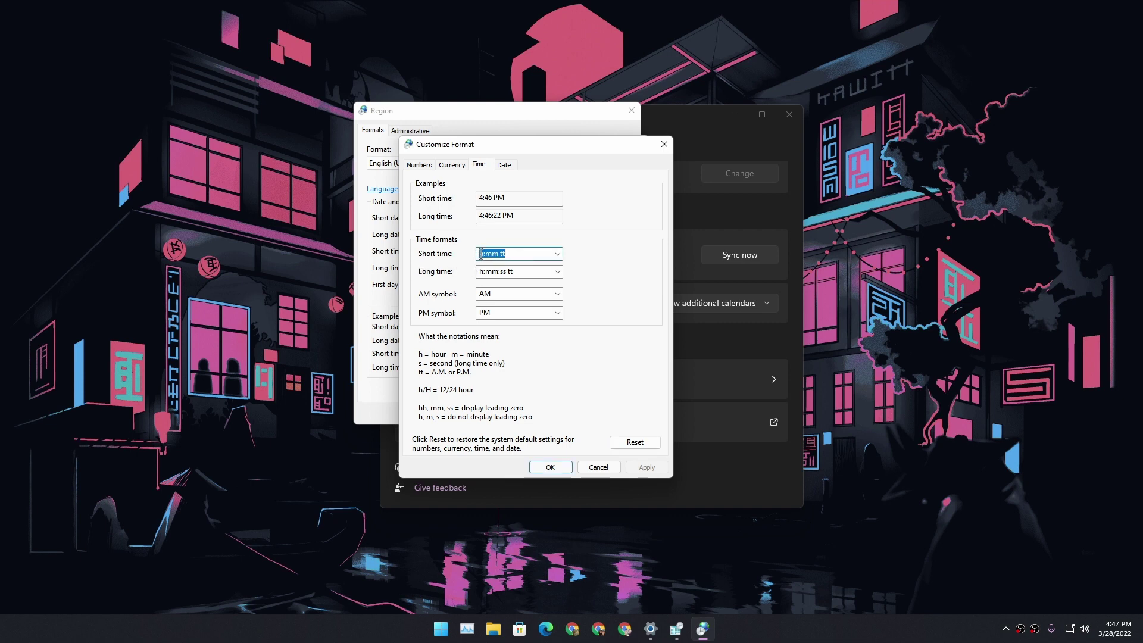
left_click(483, 254)
Delete the short time format h:mm tt and apply the empty value.
double_click(489, 255)
left_click(498, 254)
left_click_drag(519, 254, 439, 255)
key("BackSpace")
left_click(647, 467)
Set the short time format to 's' and apply it, leaving only seconds.
left_click(504, 254)
type("s")
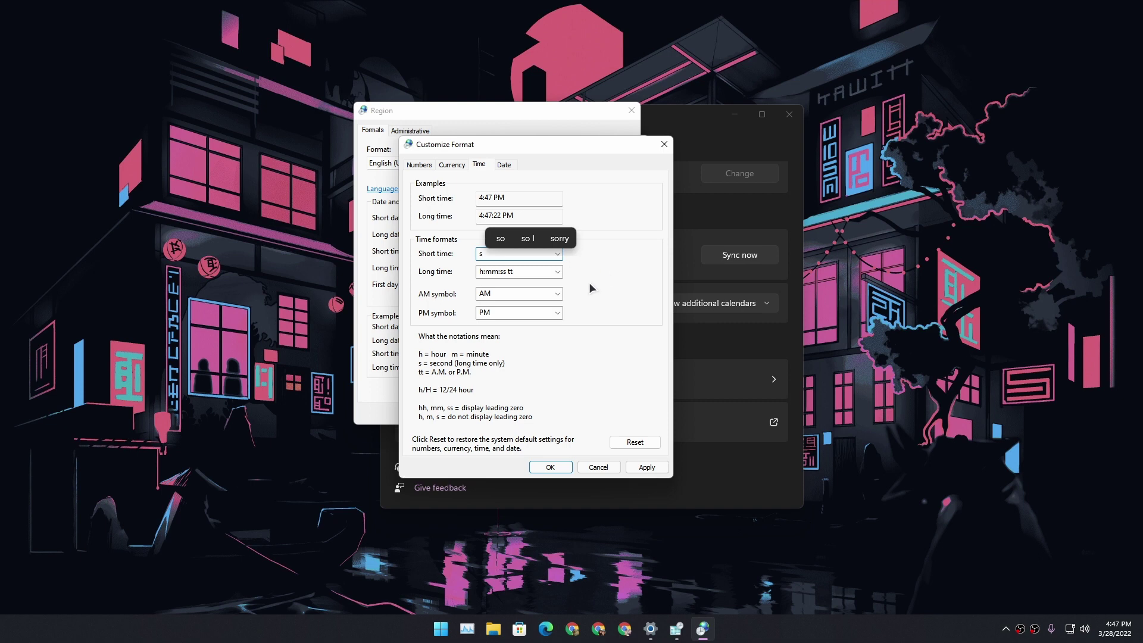
left_click(647, 467)
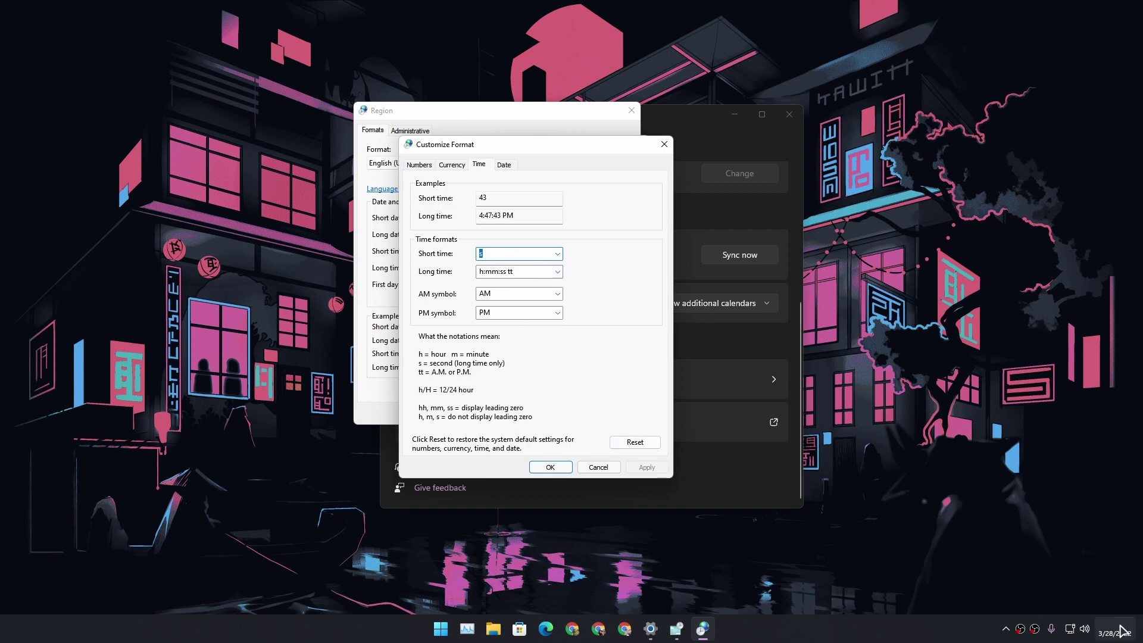
mouse_move(1115, 628)
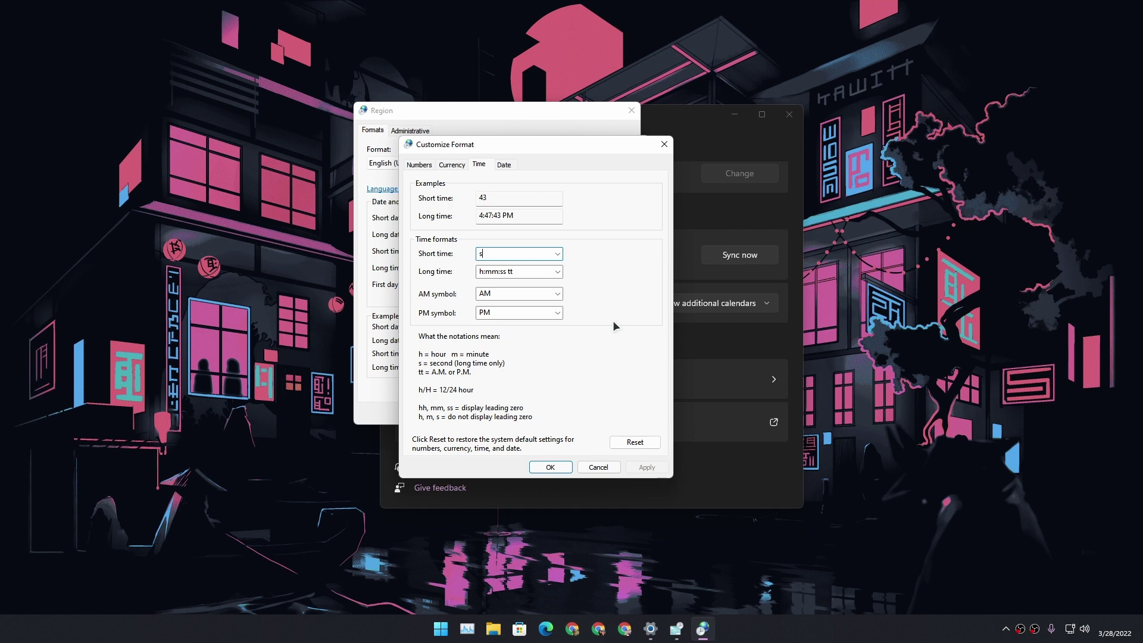
On the Date tab, delete the short date format M/d/yyyy and apply the empty value.
key("ctrl+Tab")
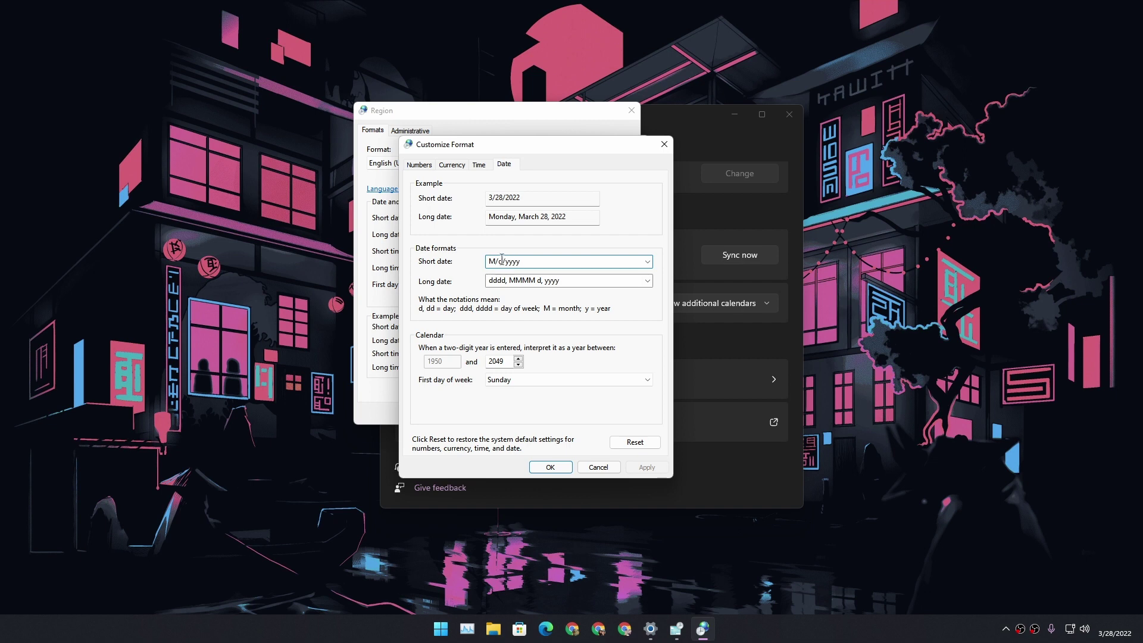
double_click(535, 263)
key("Delete")
left_click(646, 467)
Try short date formats M, d, y and yyyy, applying each in turn.
double_click(558, 261)
type("m")
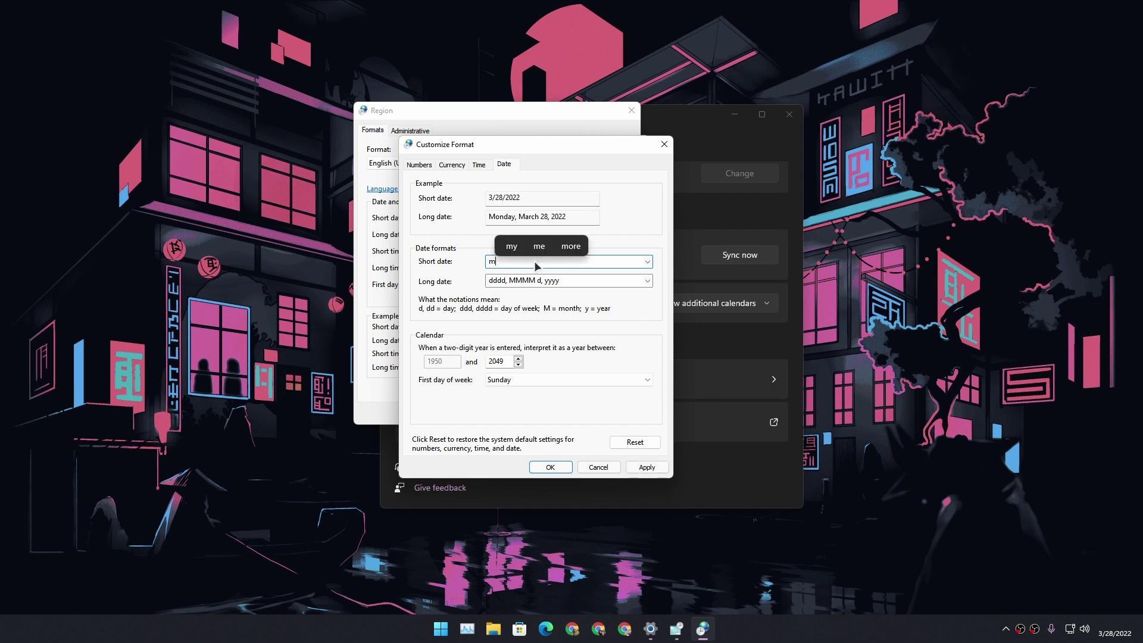
left_click(647, 467)
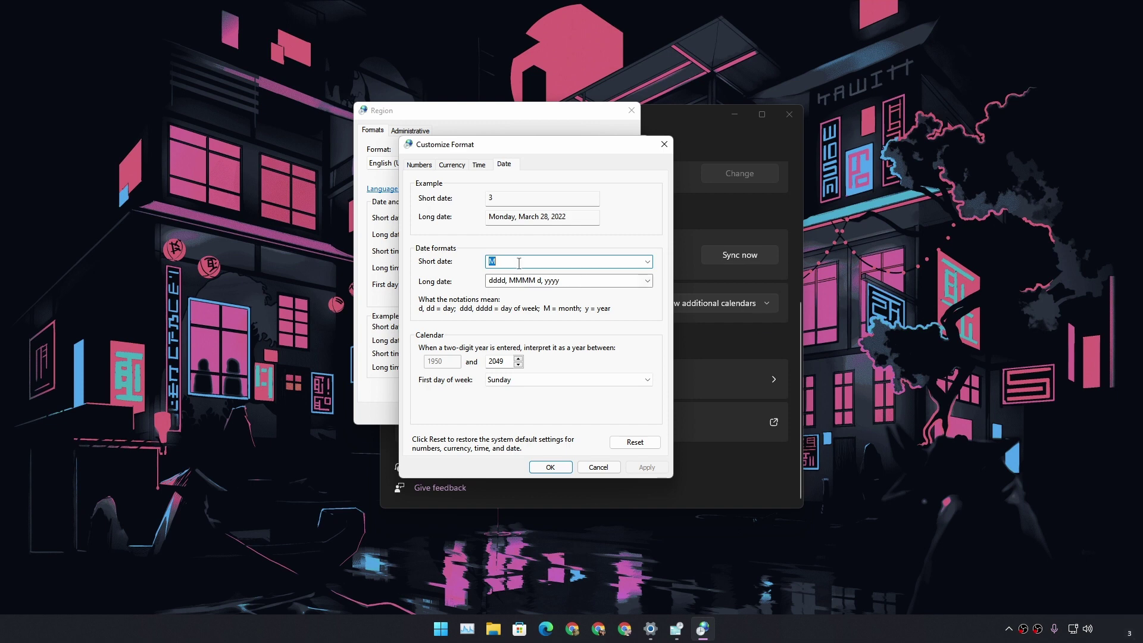
type("d")
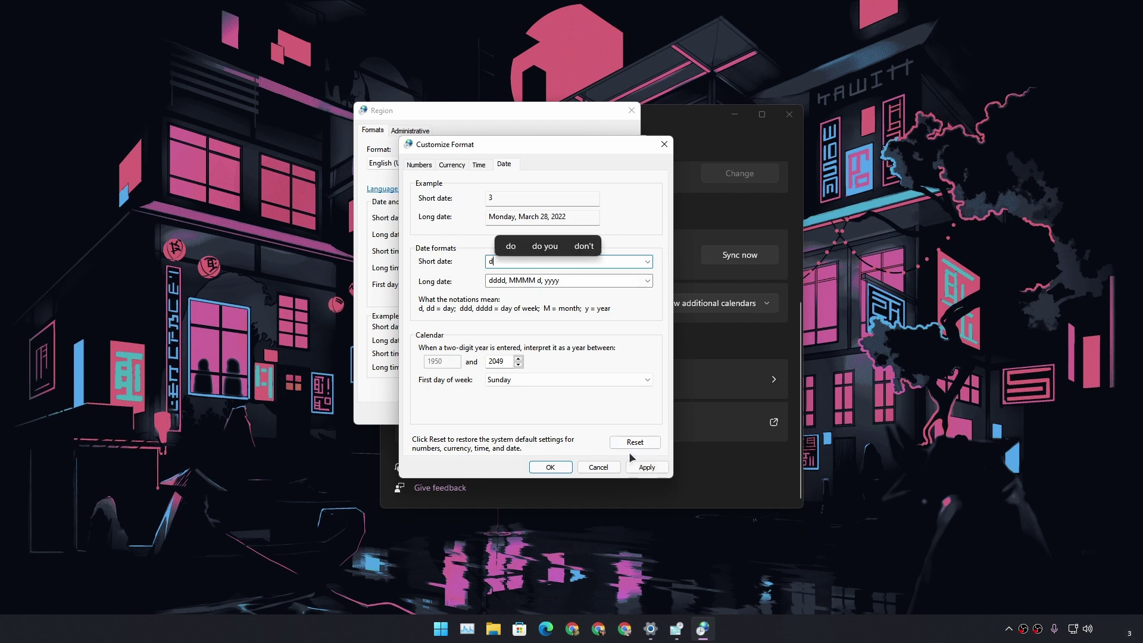
left_click(641, 467)
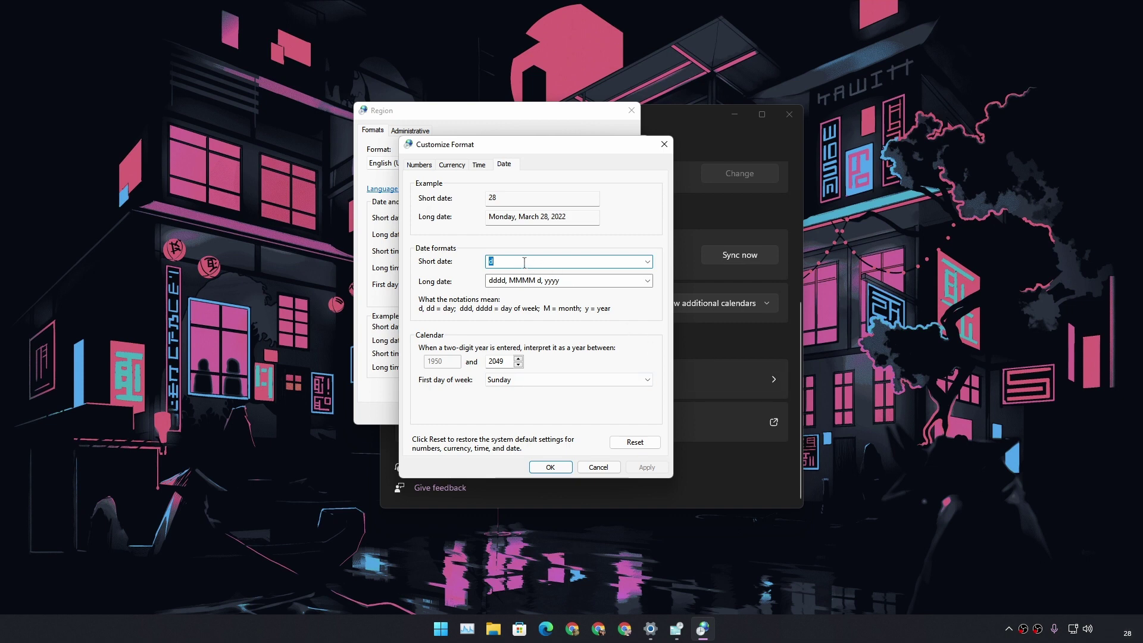
key("BackSpace")
type("y")
left_click(646, 466)
type("yyy")
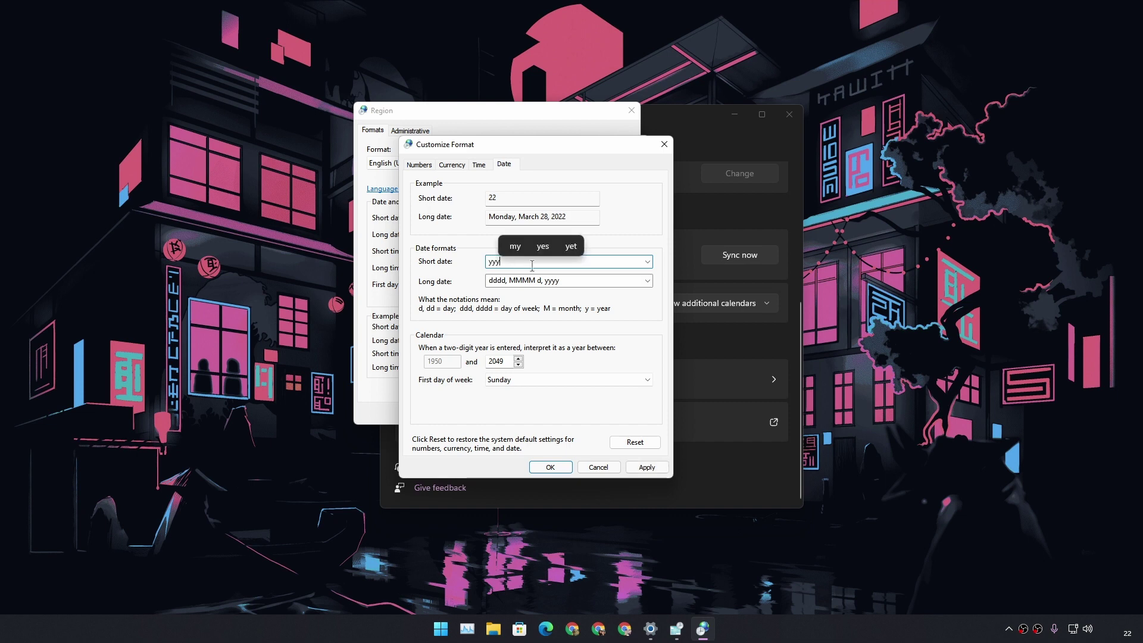
left_click(649, 467)
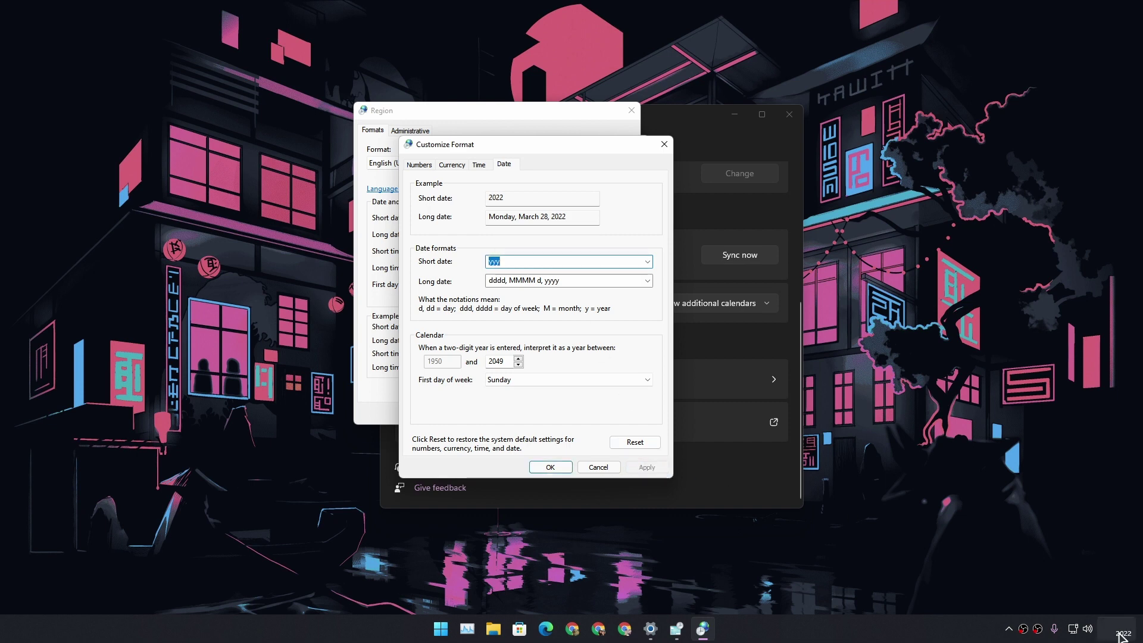
Set the short date format to ddd, then dddd, applying each so the taskbar shows Monday.
left_click(544, 263)
key("BackSpace")
key("BackSpace")
key("BackSpace")
key("BackSpace")
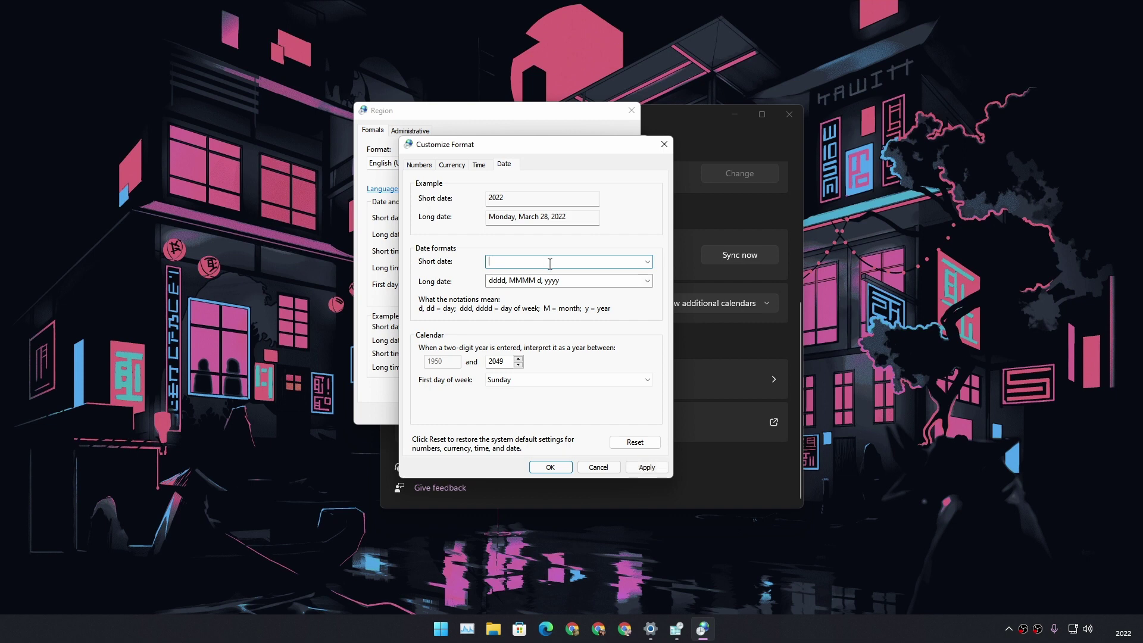
type("ddd")
left_click(647, 467)
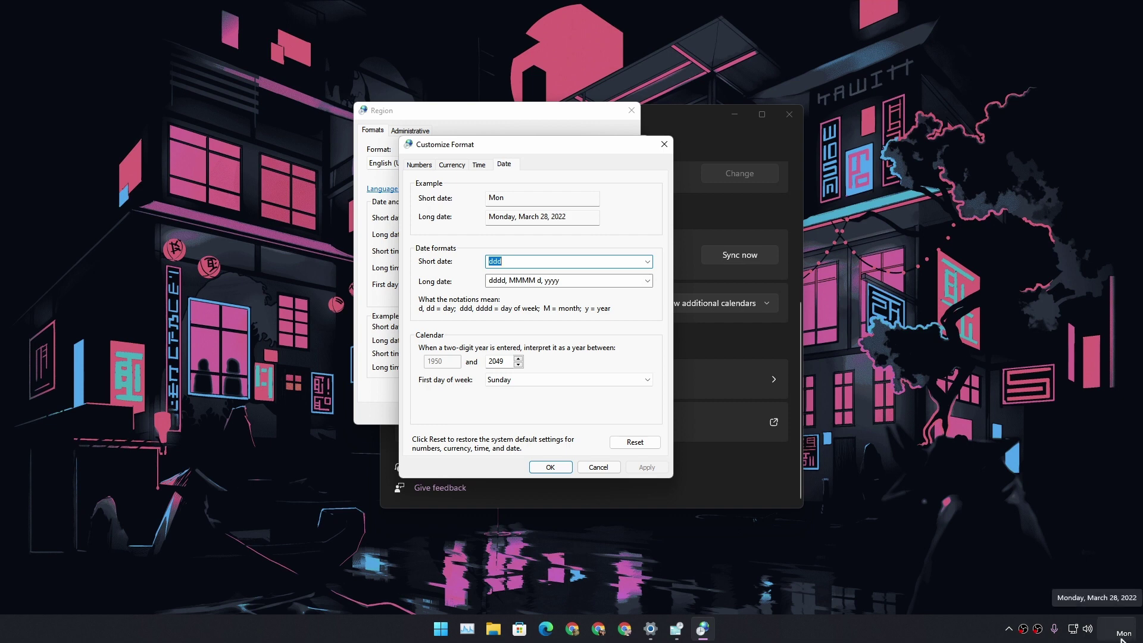
type("d")
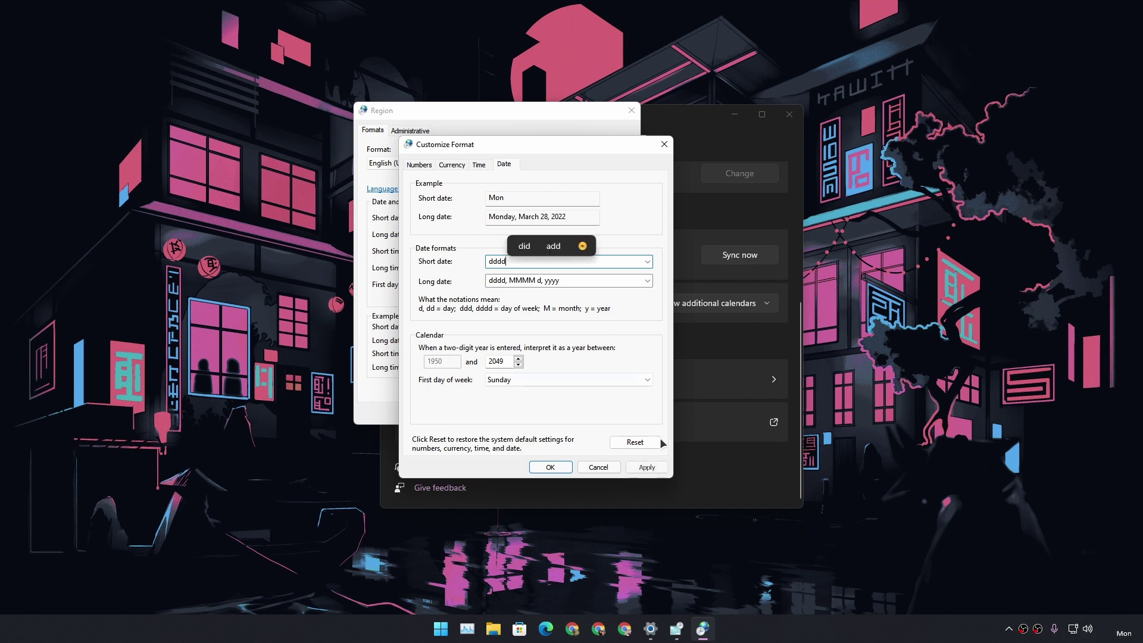
left_click(645, 468)
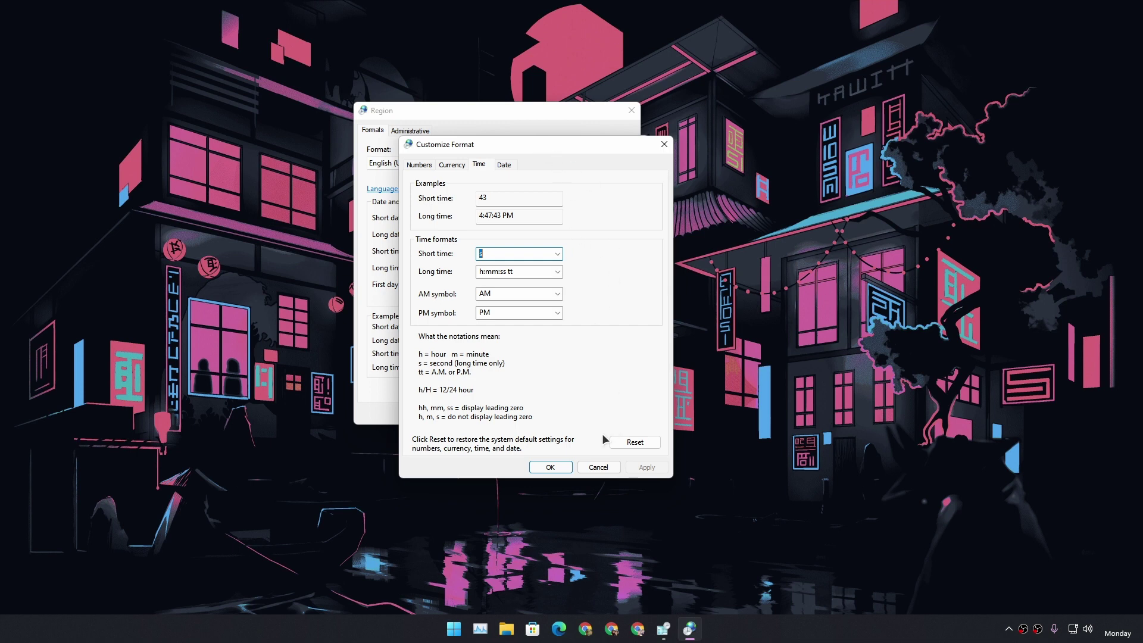
Reset all formats to system defaults and confirm with Yes.
left_click(636, 443)
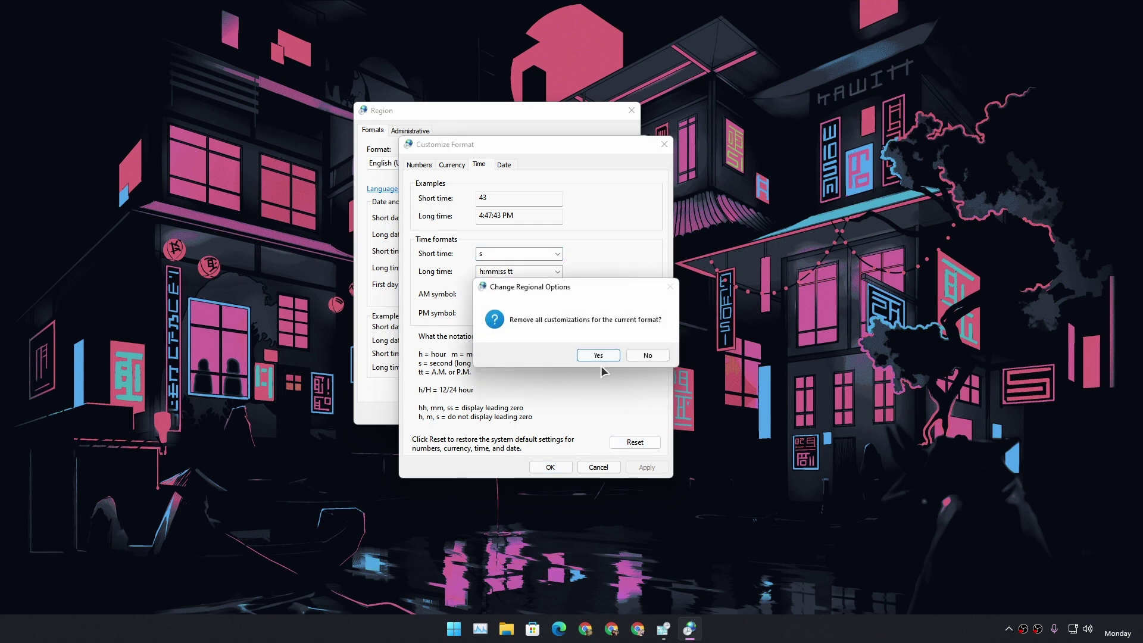
left_click(597, 356)
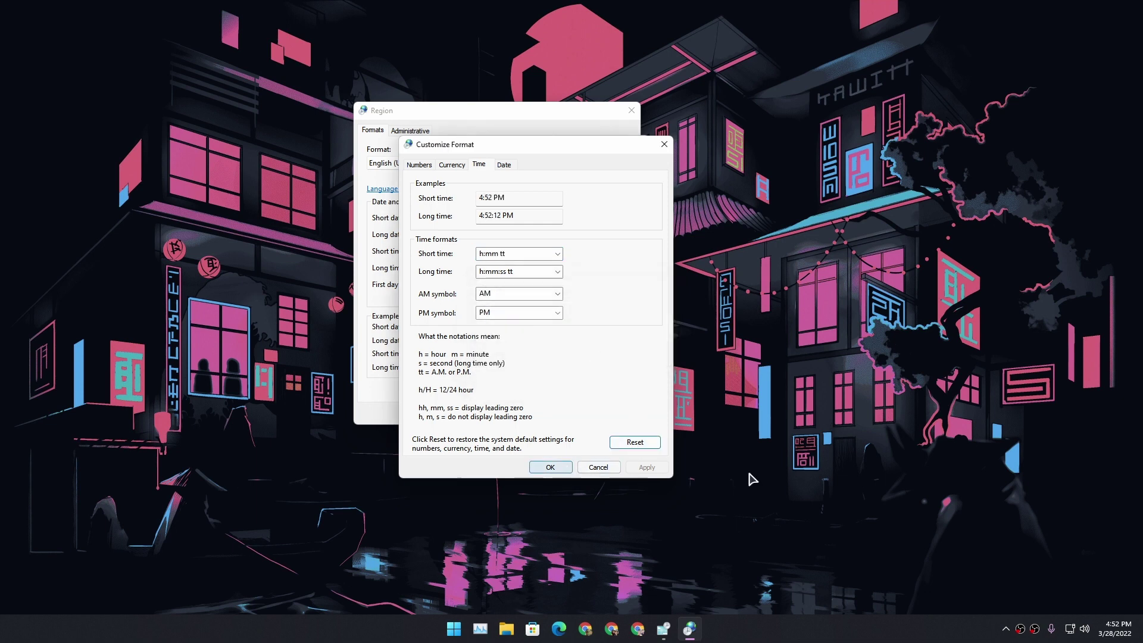